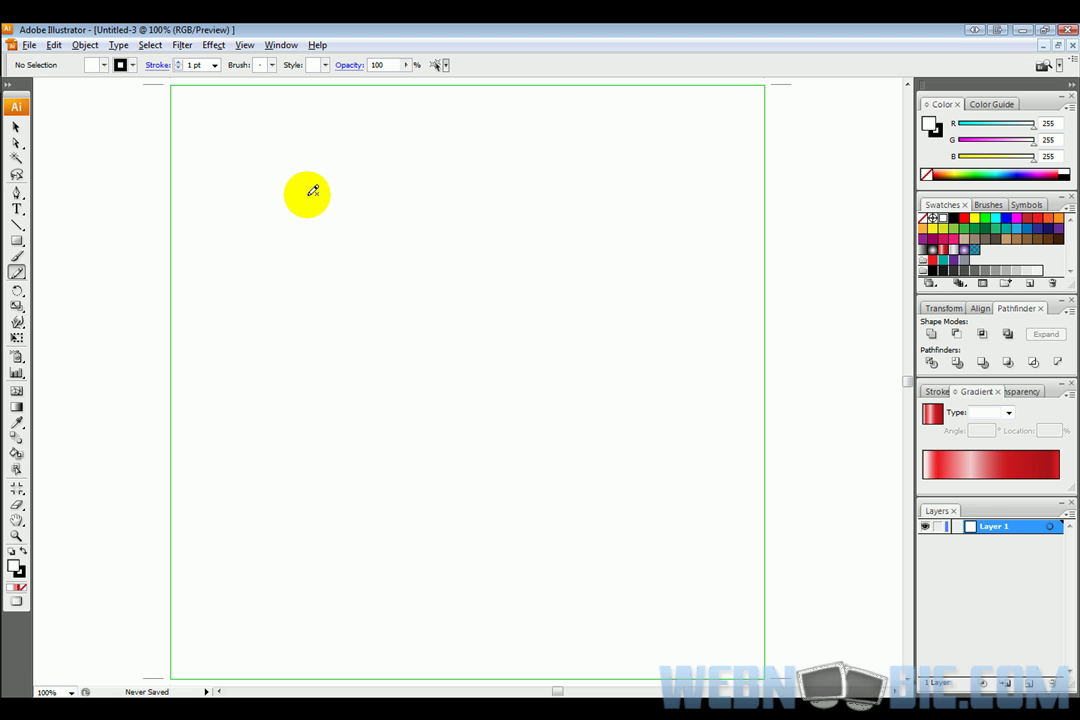
# Step: Pencil a wavy line across the top of the artboard, then retrace it once
pyautogui.moveTo(201, 157)
pyautogui.mouseDown()
pyautogui.moveTo(304, 191)
pyautogui.moveTo(439, 159)
pyautogui.moveTo(632, 161)
pyautogui.moveTo(679, 179)
pyautogui.mouseUp()
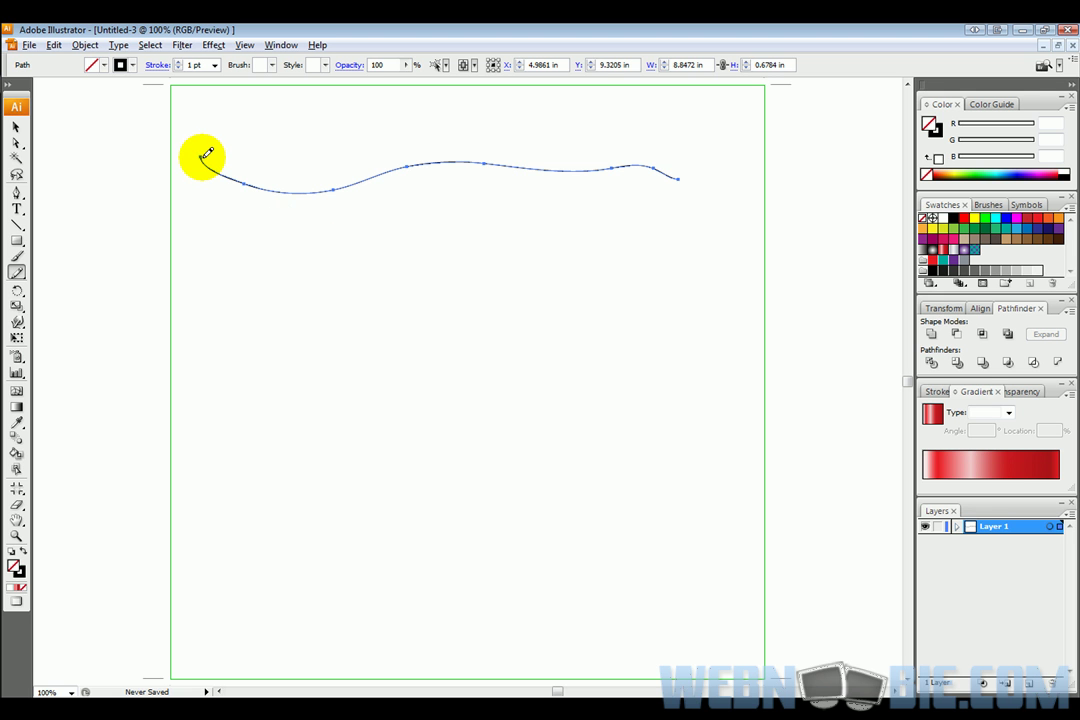
pyautogui.moveTo(202, 157)
pyautogui.mouseDown()
pyautogui.moveTo(244, 183)
pyautogui.moveTo(334, 182)
pyautogui.moveTo(473, 158)
pyautogui.moveTo(651, 162)
pyautogui.moveTo(678, 177)
pyautogui.mouseUp()
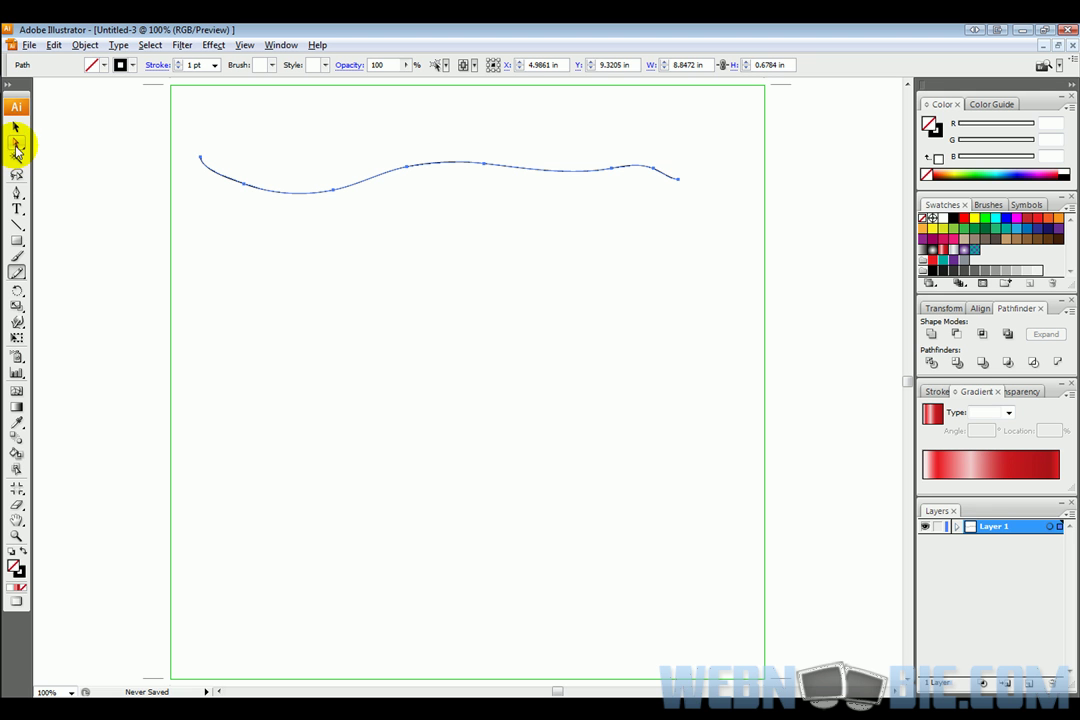
# Step: With Direct Selection, drag the line's left anchors up into a hump and down into a steep dip
pyautogui.click(16, 145)
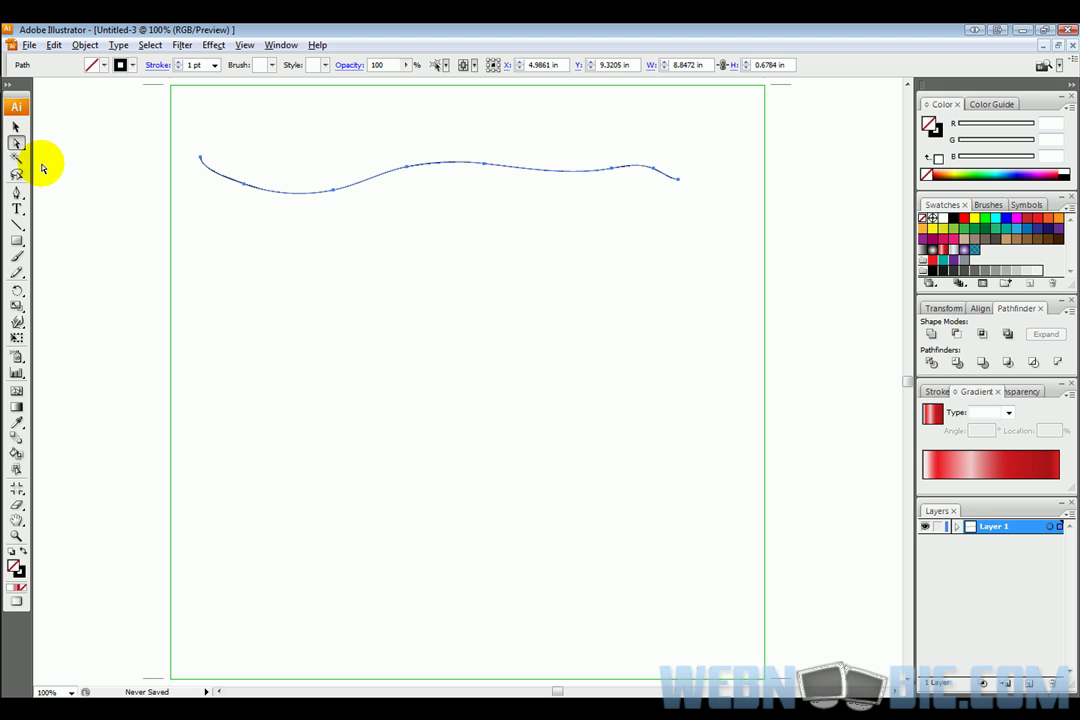
pyautogui.click(248, 188)
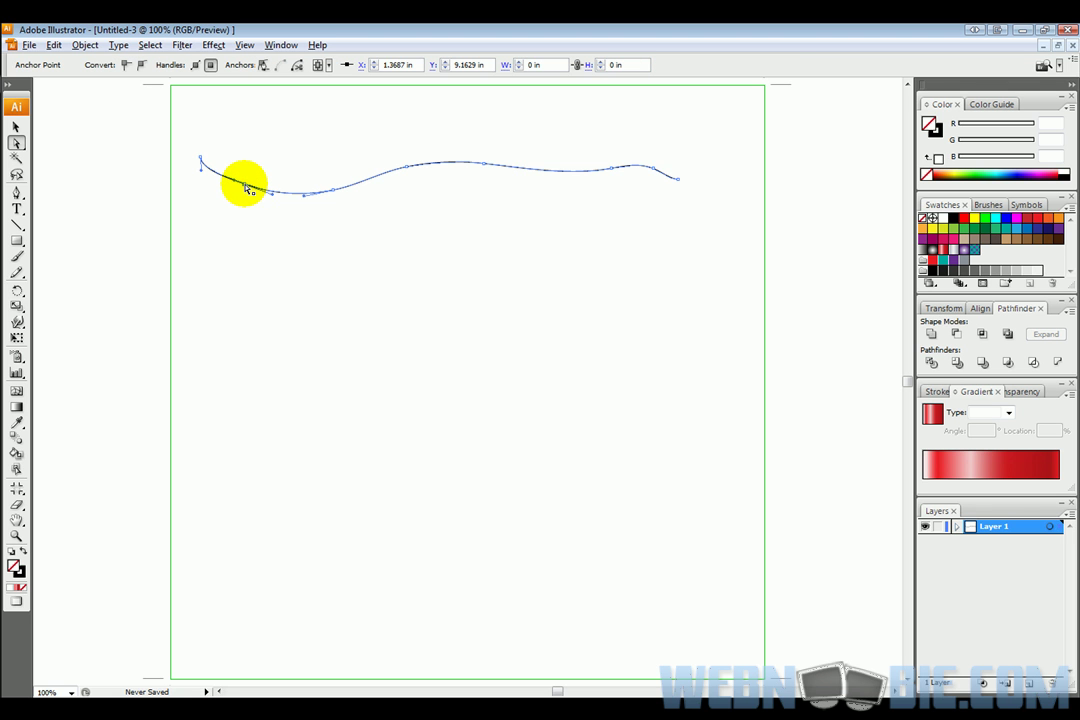
pyautogui.moveTo(247, 187); pyautogui.dragTo(343, 127)
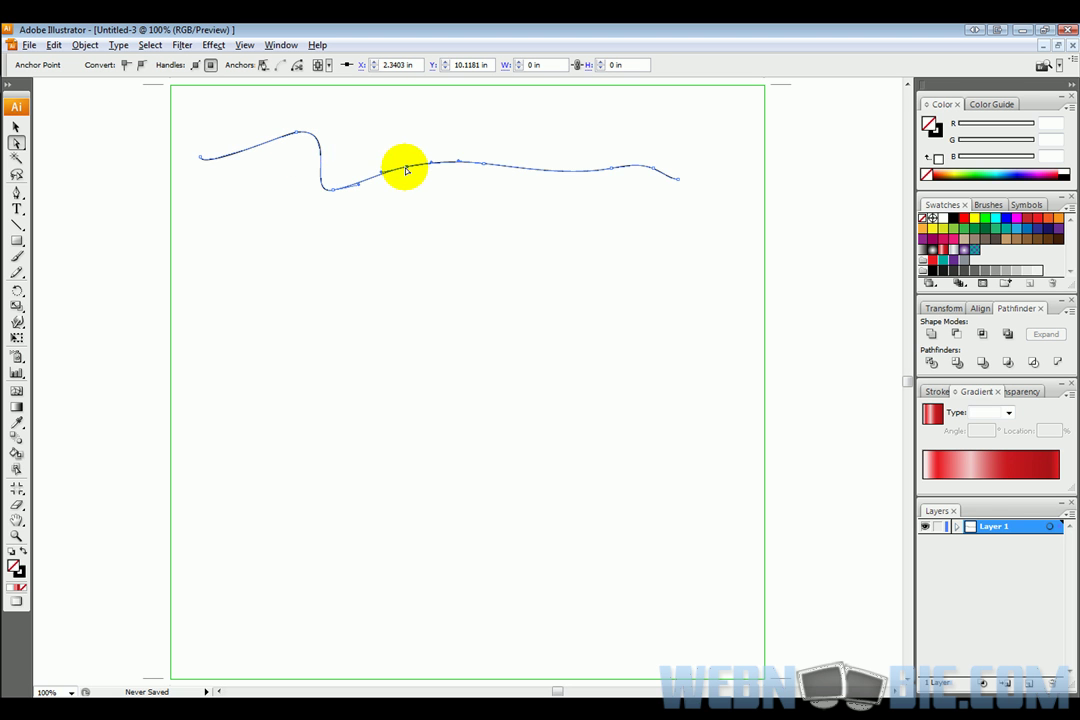
pyautogui.moveTo(405, 168)
pyautogui.mouseDown()
pyautogui.moveTo(455, 247)
pyautogui.moveTo(408, 170)
pyautogui.mouseUp()
pyautogui.click(438, 219)
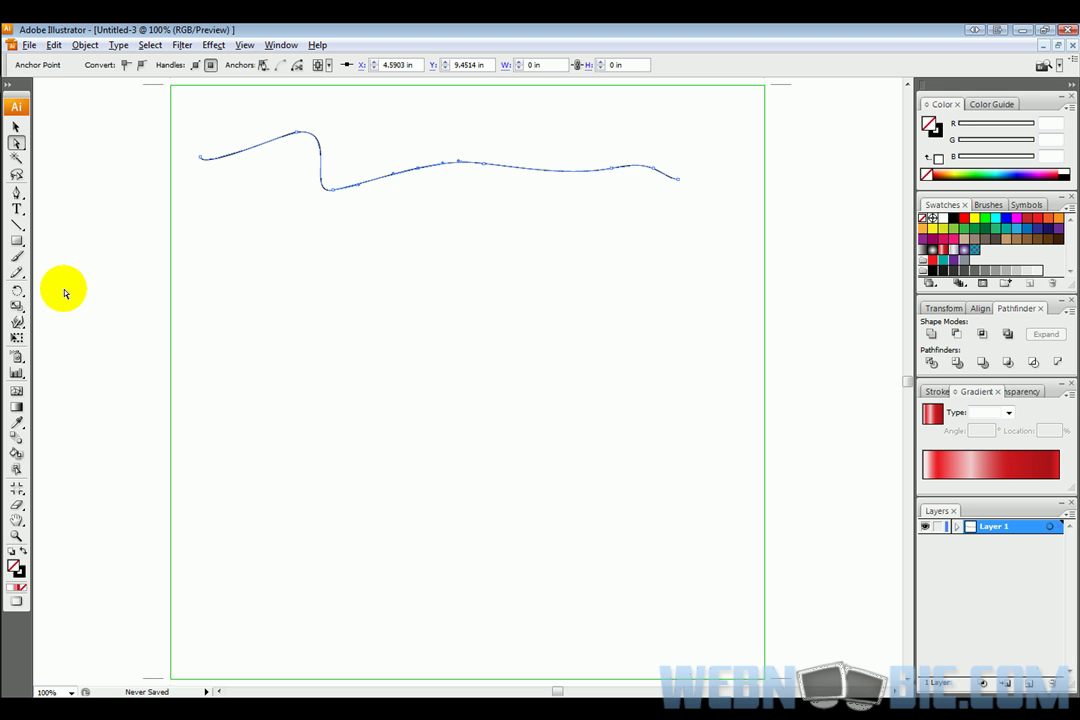
# Step: With the Pencil, draw a closed circle on the right, then one on the left below the wavy line
pyautogui.click(16, 272)
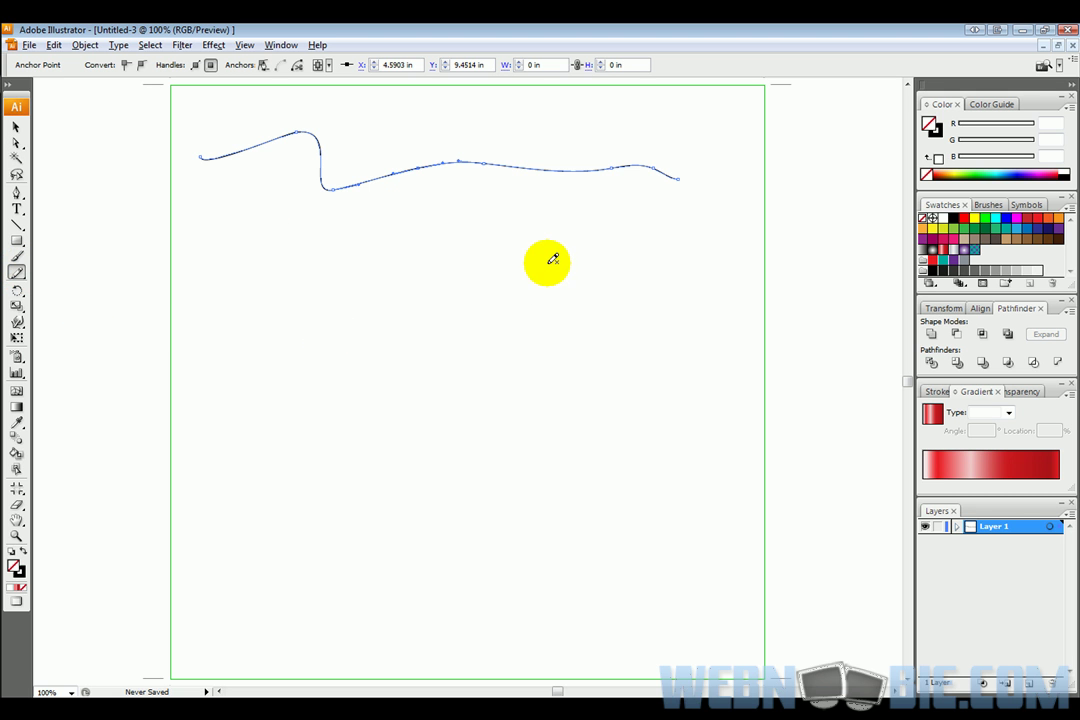
pyautogui.moveTo(578, 220)
pyautogui.mouseDown()
pyautogui.moveTo(536, 252)
pyautogui.moveTo(550, 291)
pyautogui.moveTo(585, 307)
pyautogui.moveTo(624, 294)
pyautogui.moveTo(614, 240)
pyautogui.moveTo(579, 222)
pyautogui.mouseUp()
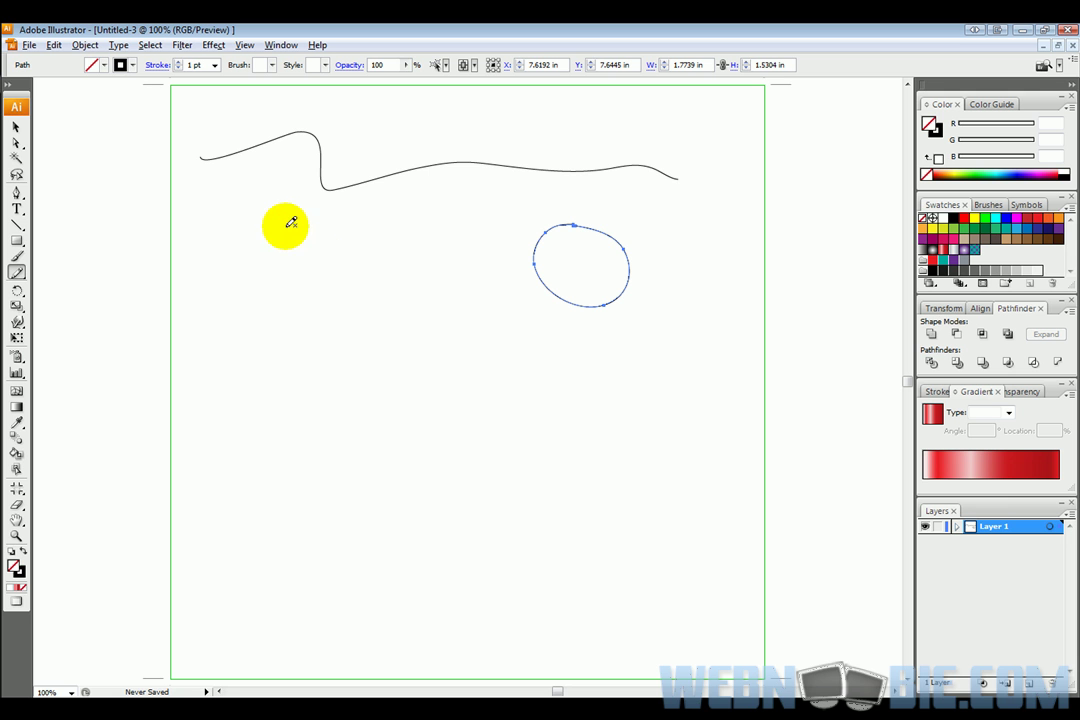
pyautogui.moveTo(293, 229)
pyautogui.mouseDown()
pyautogui.moveTo(257, 299)
pyautogui.moveTo(287, 317)
pyautogui.moveTo(321, 314)
pyautogui.moveTo(344, 296)
pyautogui.moveTo(303, 228)
pyautogui.mouseUp()
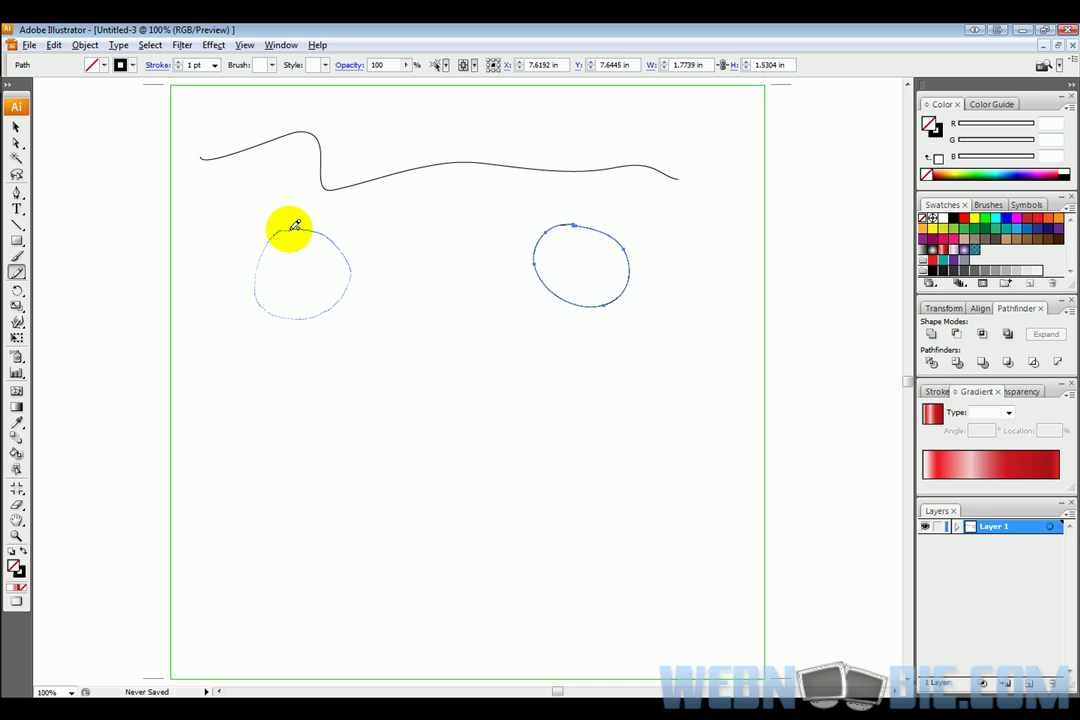
pyautogui.moveTo(295, 225); pyautogui.dragTo(292, 226)
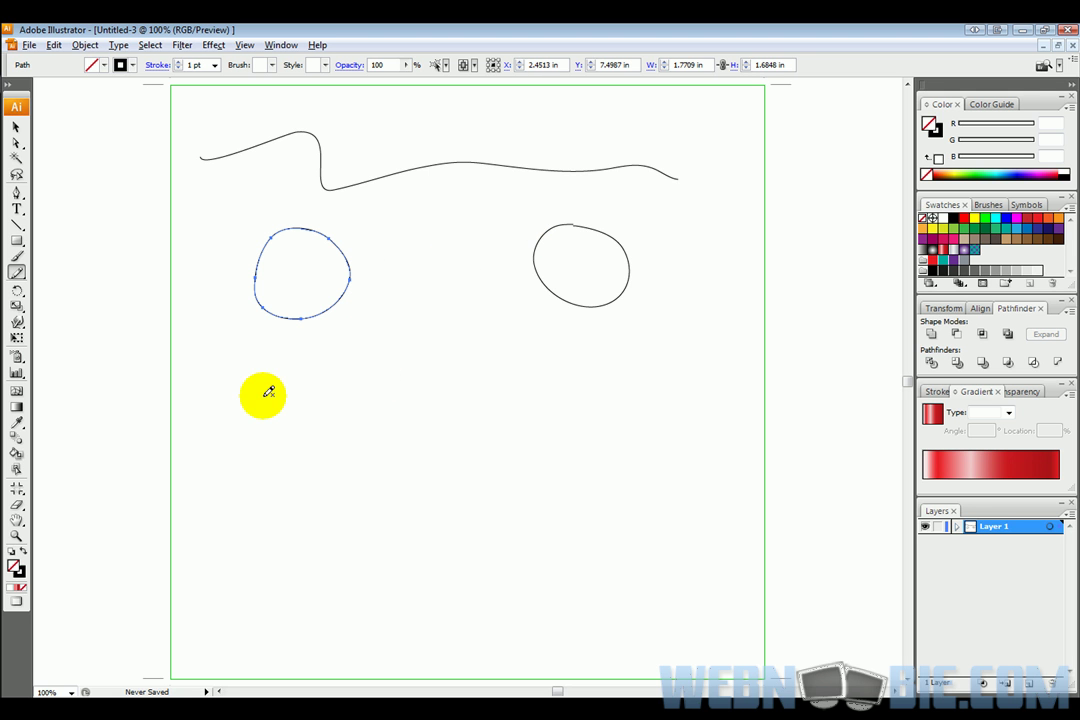
# Step: Pencil a zigzag under the left circle, then retrace its first valley and fourth peak into curves
pyautogui.moveTo(254, 388)
pyautogui.mouseDown()
pyautogui.moveTo(299, 390)
pyautogui.moveTo(312, 420)
pyautogui.moveTo(345, 393)
pyautogui.moveTo(368, 417)
pyautogui.moveTo(418, 387)
pyautogui.moveTo(432, 410)
pyautogui.moveTo(461, 380)
pyautogui.moveTo(476, 410)
pyautogui.mouseUp()
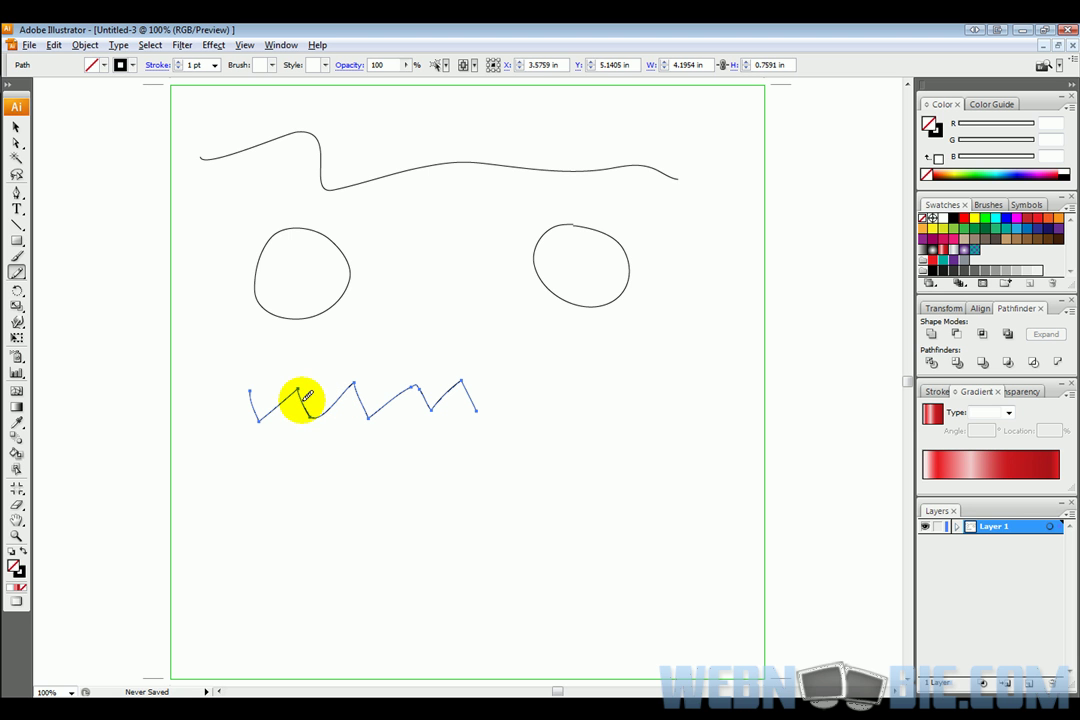
pyautogui.moveTo(306, 410)
pyautogui.mouseDown()
pyautogui.moveTo(328, 406)
pyautogui.moveTo(302, 397)
pyautogui.moveTo(303, 383)
pyautogui.moveTo(275, 400)
pyautogui.moveTo(300, 388)
pyautogui.moveTo(302, 401)
pyautogui.moveTo(329, 410)
pyautogui.moveTo(309, 407)
pyautogui.moveTo(329, 400)
pyautogui.moveTo(344, 423)
pyautogui.moveTo(352, 388)
pyautogui.moveTo(362, 408)
pyautogui.moveTo(357, 390)
pyautogui.moveTo(342, 390)
pyautogui.moveTo(415, 390)
pyautogui.mouseUp()
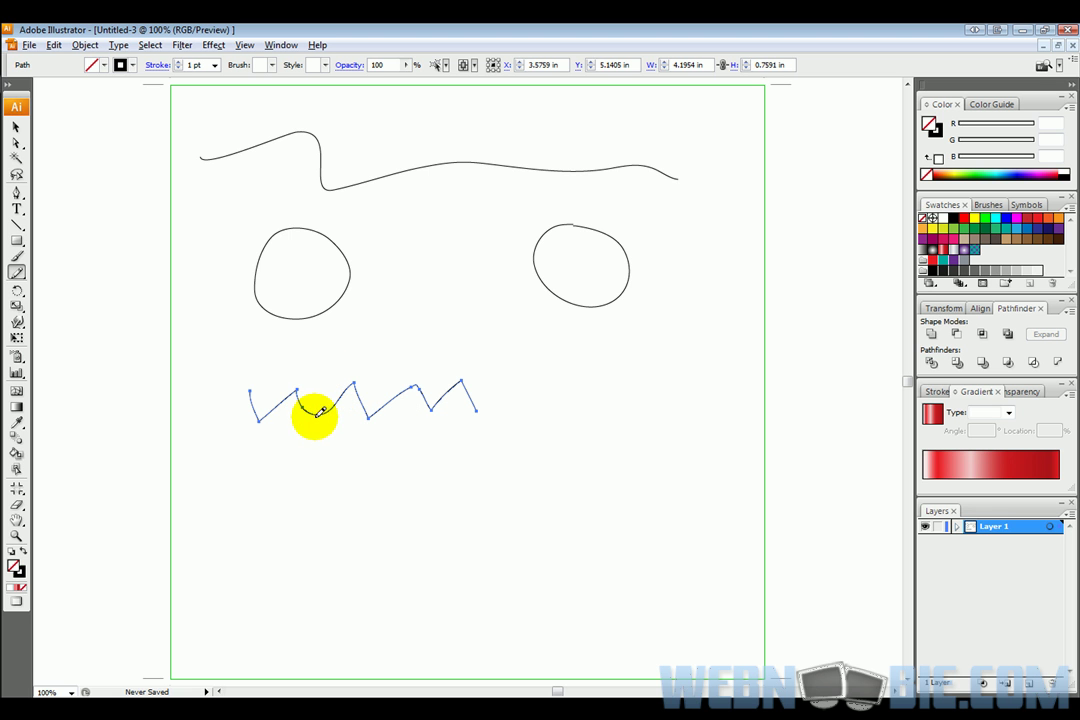
pyautogui.moveTo(333, 406)
pyautogui.mouseDown()
pyautogui.moveTo(391, 398)
pyautogui.moveTo(412, 384)
pyautogui.moveTo(400, 394)
pyautogui.moveTo(425, 393)
pyautogui.moveTo(404, 386)
pyautogui.moveTo(420, 373)
pyautogui.moveTo(426, 400)
pyautogui.moveTo(414, 377)
pyautogui.moveTo(401, 396)
pyautogui.moveTo(419, 379)
pyautogui.moveTo(430, 403)
pyautogui.moveTo(408, 388)
pyautogui.moveTo(397, 399)
pyautogui.moveTo(418, 390)
pyautogui.moveTo(426, 401)
pyautogui.moveTo(396, 396)
pyautogui.mouseUp()
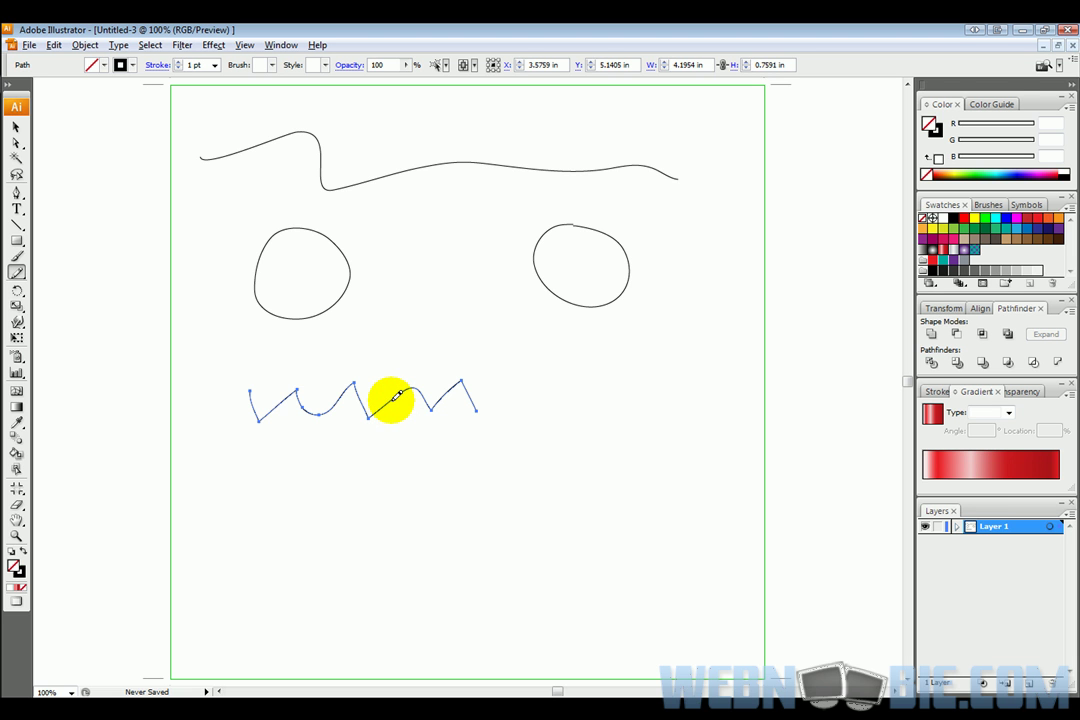
pyautogui.moveTo(392, 401)
pyautogui.mouseDown()
pyautogui.moveTo(424, 379)
pyautogui.moveTo(433, 398)
pyautogui.mouseUp()
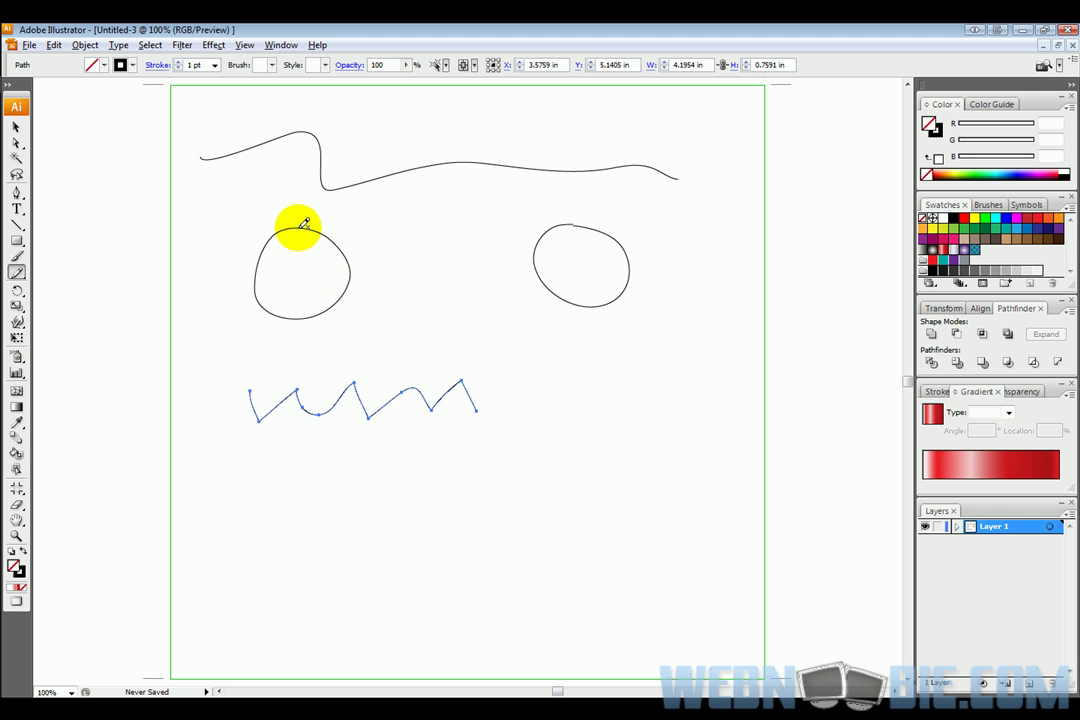
# Step: Add two arcs beside the left circle, then select and redraw the right circle into a bigger lumpy blob
pyautogui.moveTo(301, 224)
pyautogui.mouseDown()
pyautogui.moveTo(366, 229)
pyautogui.moveTo(382, 251)
pyautogui.moveTo(384, 282)
pyautogui.moveTo(363, 304)
pyautogui.moveTo(326, 308)
pyautogui.mouseUp()
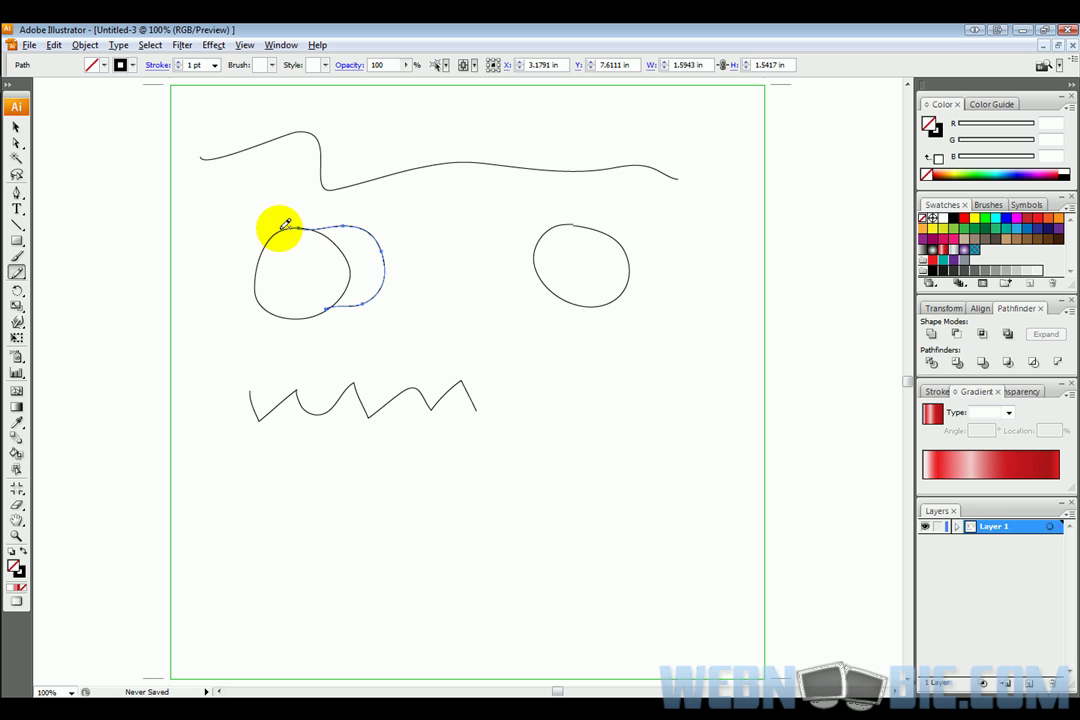
pyautogui.moveTo(283, 228)
pyautogui.mouseDown()
pyautogui.moveTo(263, 241)
pyautogui.moveTo(248, 280)
pyautogui.moveTo(260, 304)
pyautogui.mouseUp()
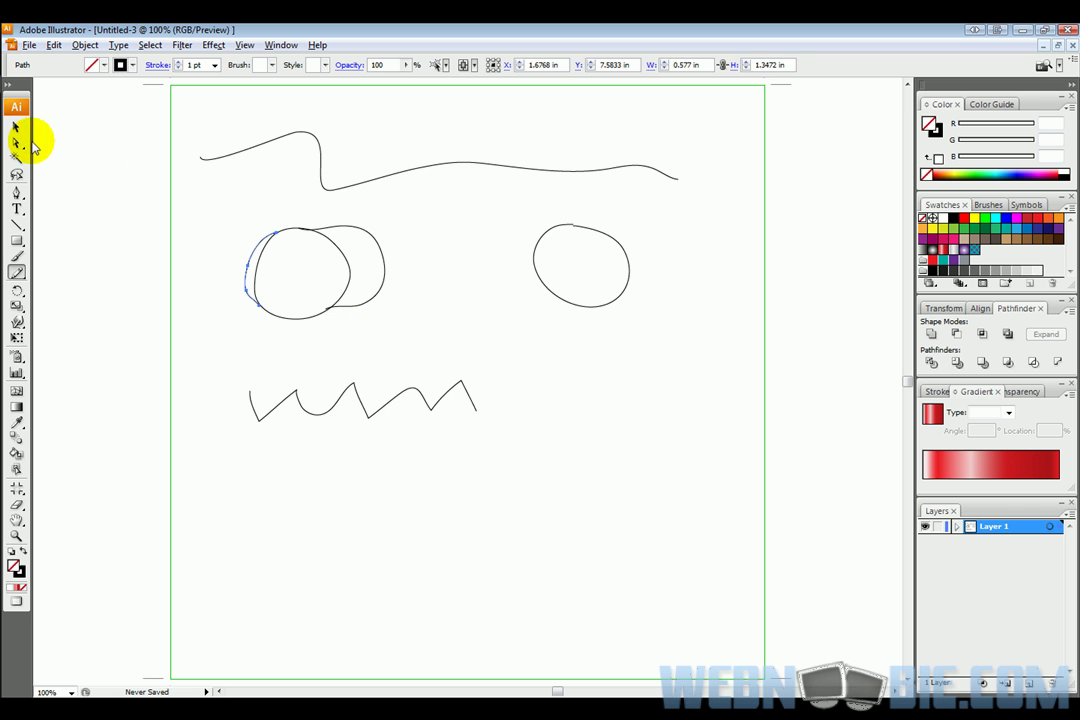
pyautogui.click(16, 127)
pyautogui.moveTo(501, 211); pyautogui.dragTo(656, 328)
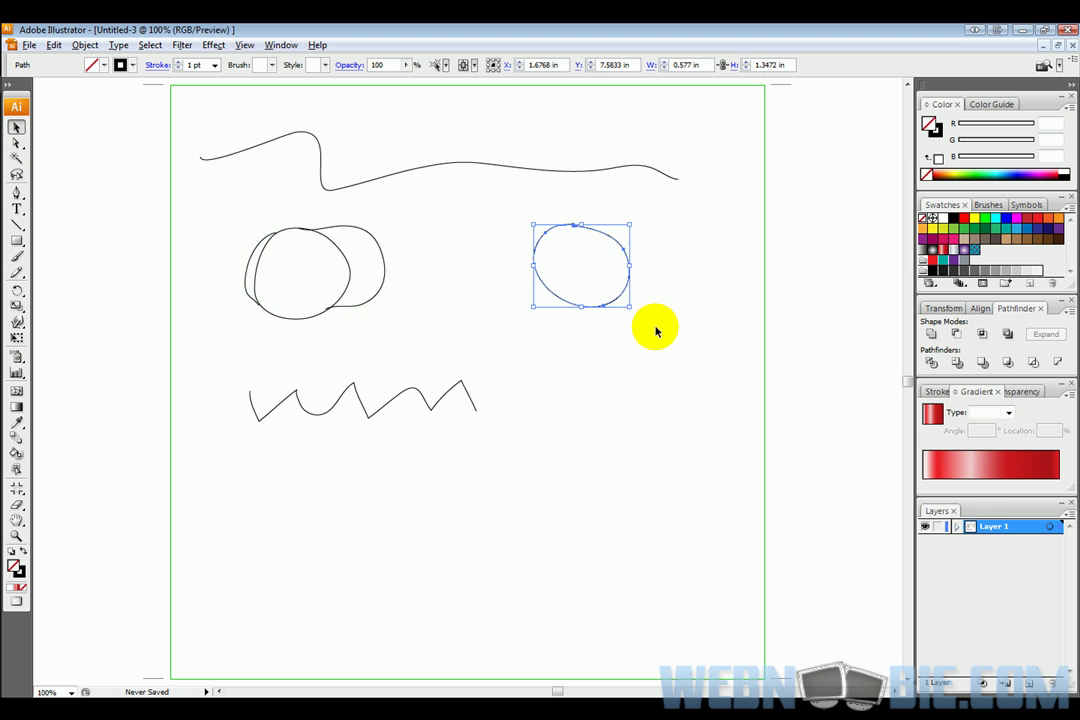
pyautogui.click(16, 272)
pyautogui.moveTo(581, 222); pyautogui.dragTo(630, 230)
pyautogui.moveTo(640, 270); pyautogui.dragTo(615, 299)
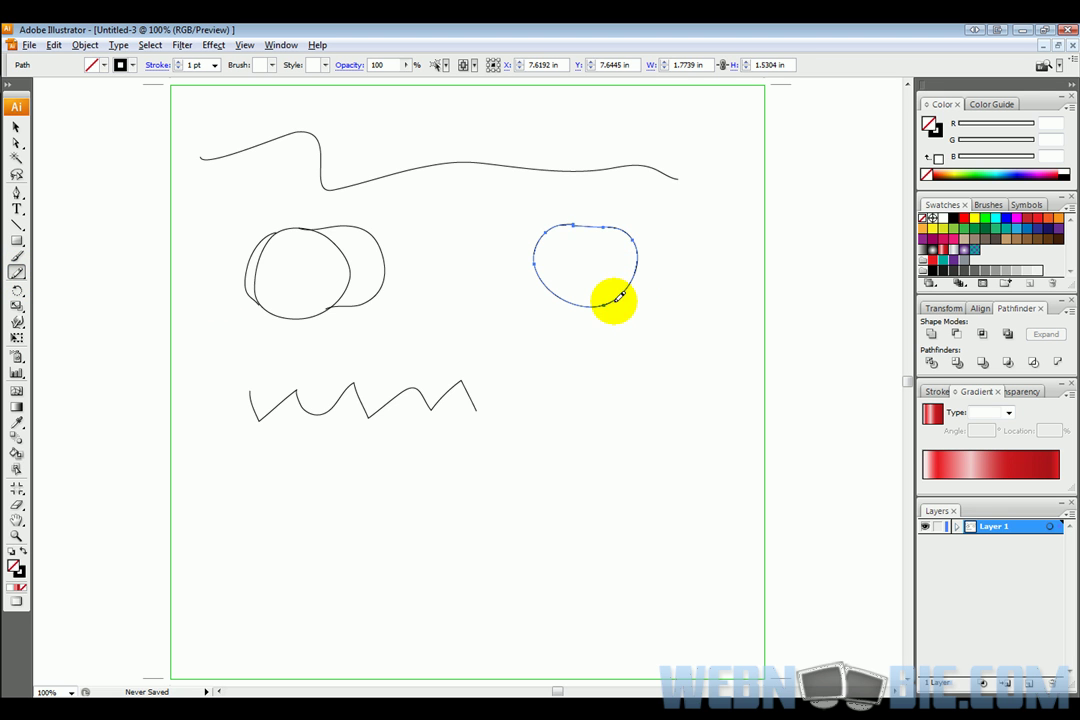
pyautogui.moveTo(571, 217)
pyautogui.mouseDown()
pyautogui.moveTo(593, 222)
pyautogui.moveTo(552, 215)
pyautogui.moveTo(518, 234)
pyautogui.moveTo(533, 277)
pyautogui.moveTo(557, 292)
pyautogui.moveTo(562, 284)
pyautogui.mouseUp()
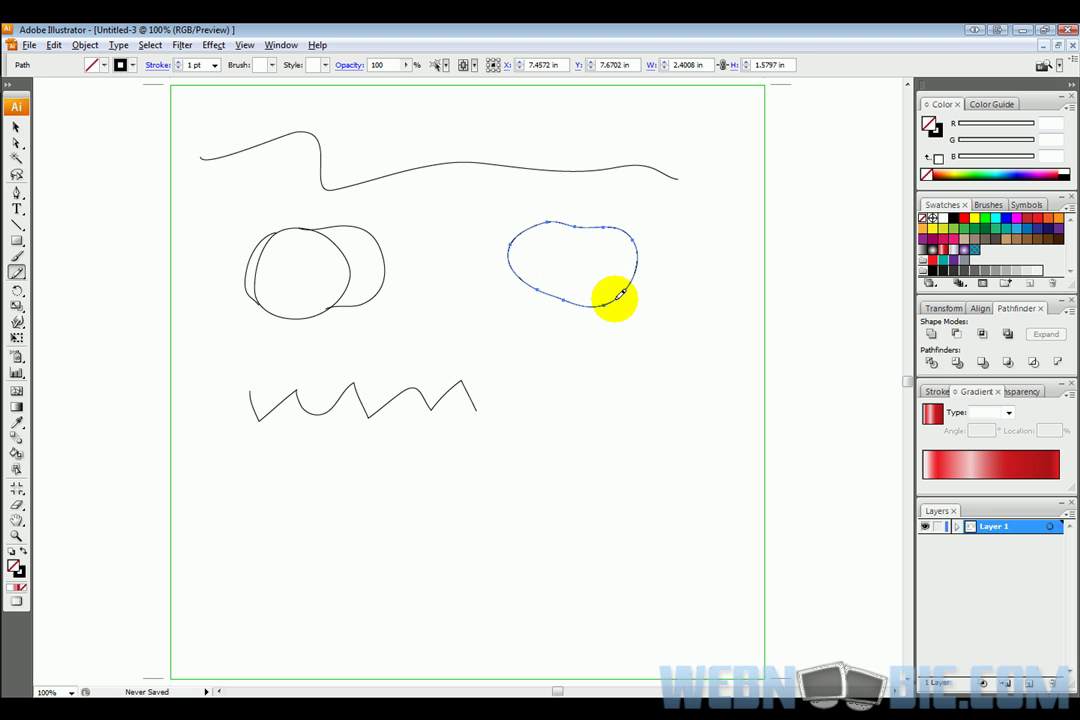
pyautogui.moveTo(580, 305)
pyautogui.mouseDown()
pyautogui.moveTo(657, 289)
pyautogui.moveTo(663, 267)
pyautogui.moveTo(615, 226)
pyautogui.mouseUp()
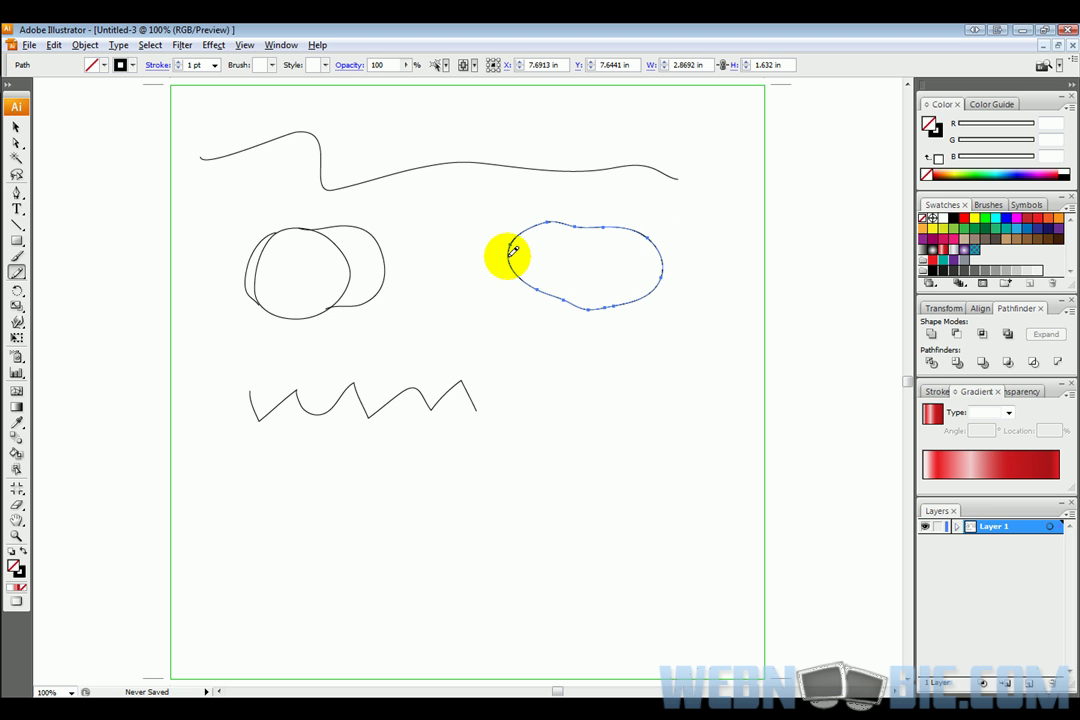
pyautogui.moveTo(507, 250)
pyautogui.mouseDown()
pyautogui.moveTo(539, 332)
pyautogui.moveTo(602, 333)
pyautogui.moveTo(625, 300)
pyautogui.moveTo(645, 309)
pyautogui.moveTo(628, 302)
pyautogui.moveTo(645, 297)
pyautogui.moveTo(636, 318)
pyautogui.moveTo(607, 328)
pyautogui.mouseUp()
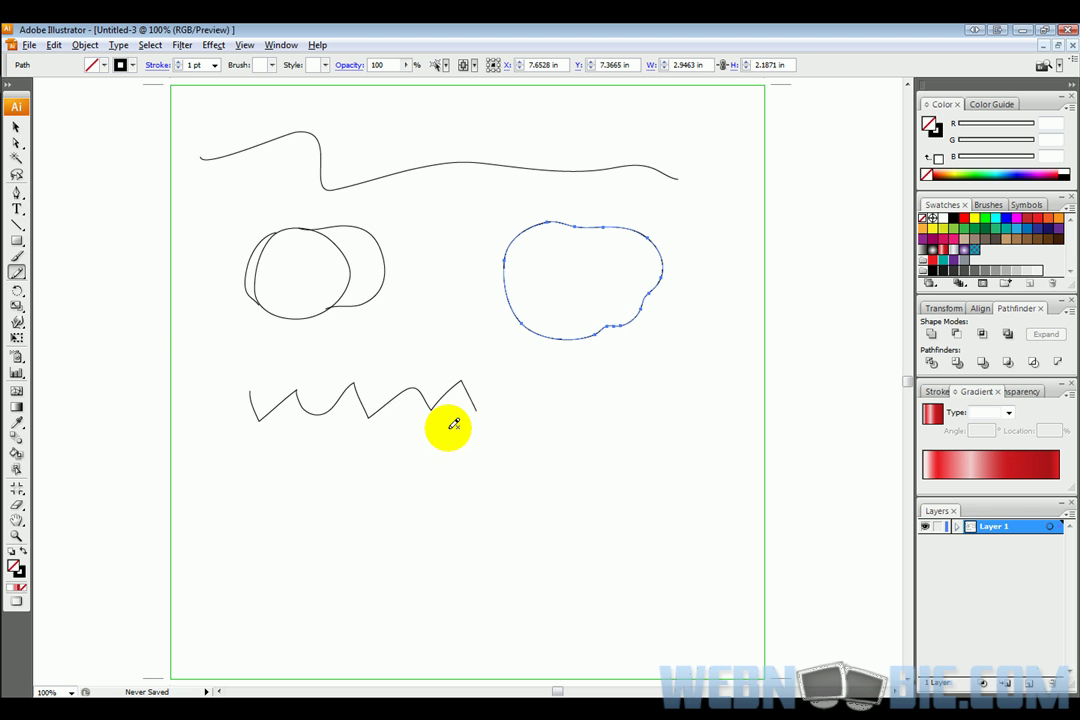
# Step: In Pencil Tool Preferences, set Fidelity to 11 pixels and Smoothness to 38%
pyautogui.doubleClick(17, 273)
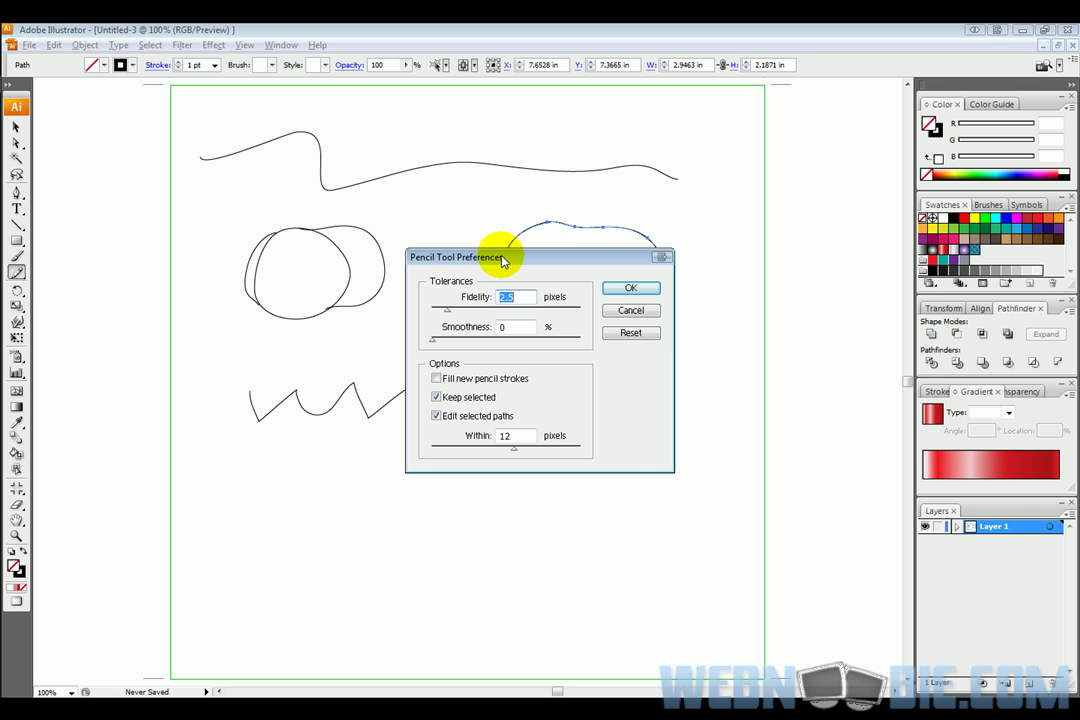
pyautogui.moveTo(500, 257); pyautogui.dragTo(483, 258)
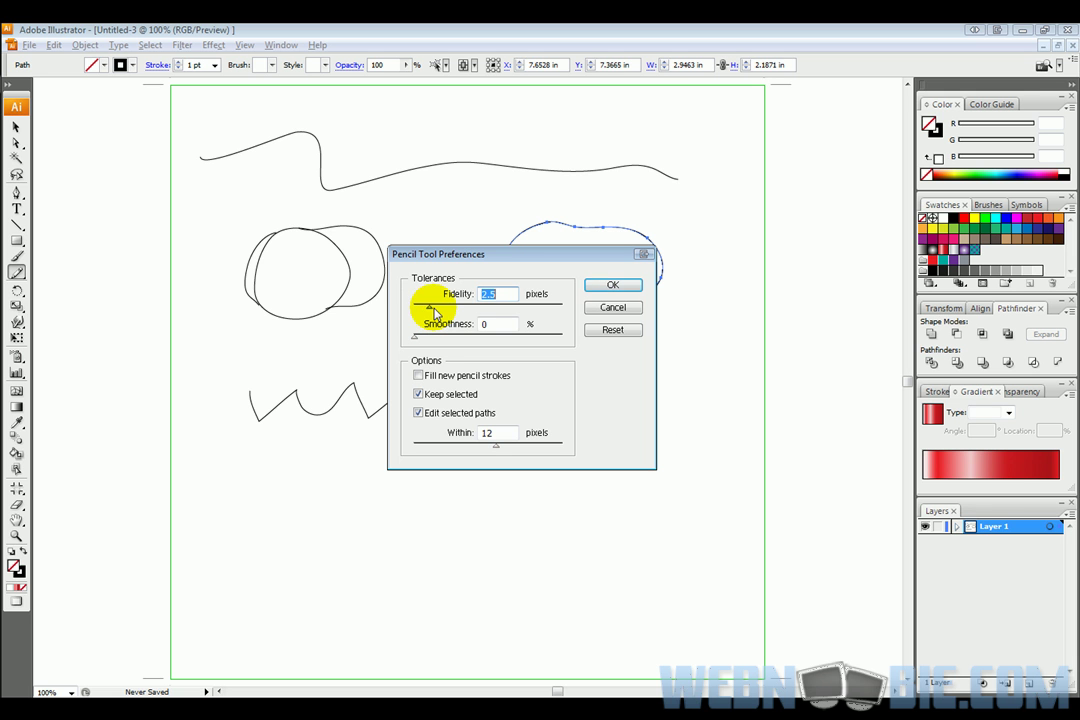
pyautogui.moveTo(430, 312); pyautogui.dragTo(494, 312)
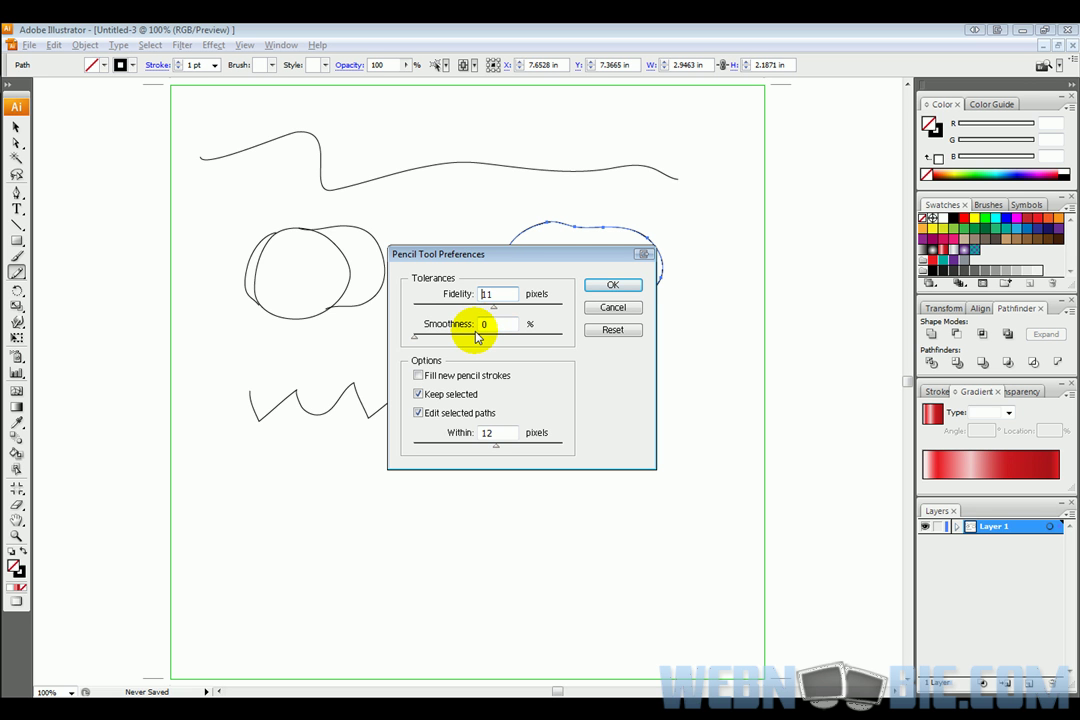
pyautogui.moveTo(415, 340); pyautogui.dragTo(445, 343)
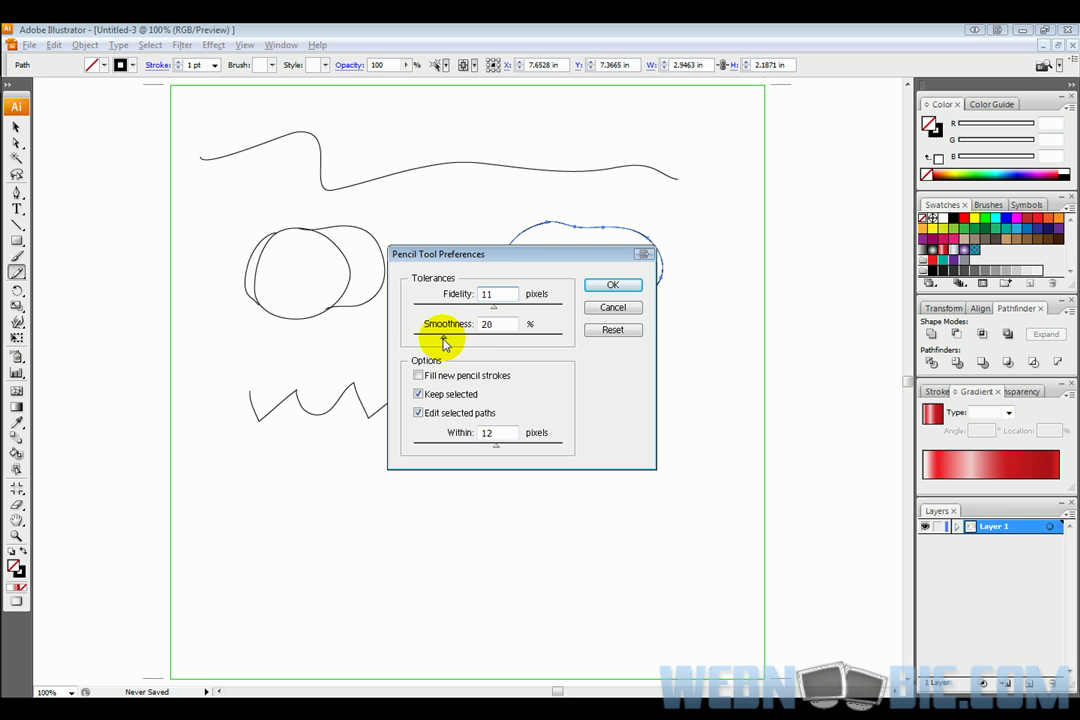
pyautogui.moveTo(445, 343); pyautogui.dragTo(471, 343)
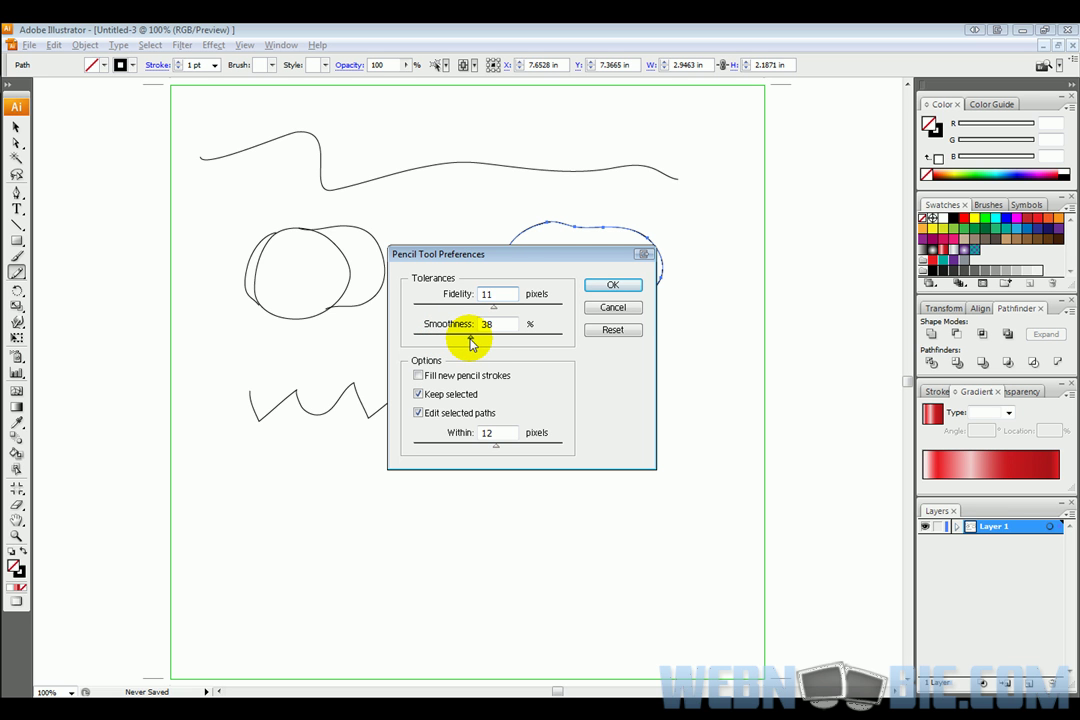
pyautogui.moveTo(533, 254); pyautogui.dragTo(352, 376)
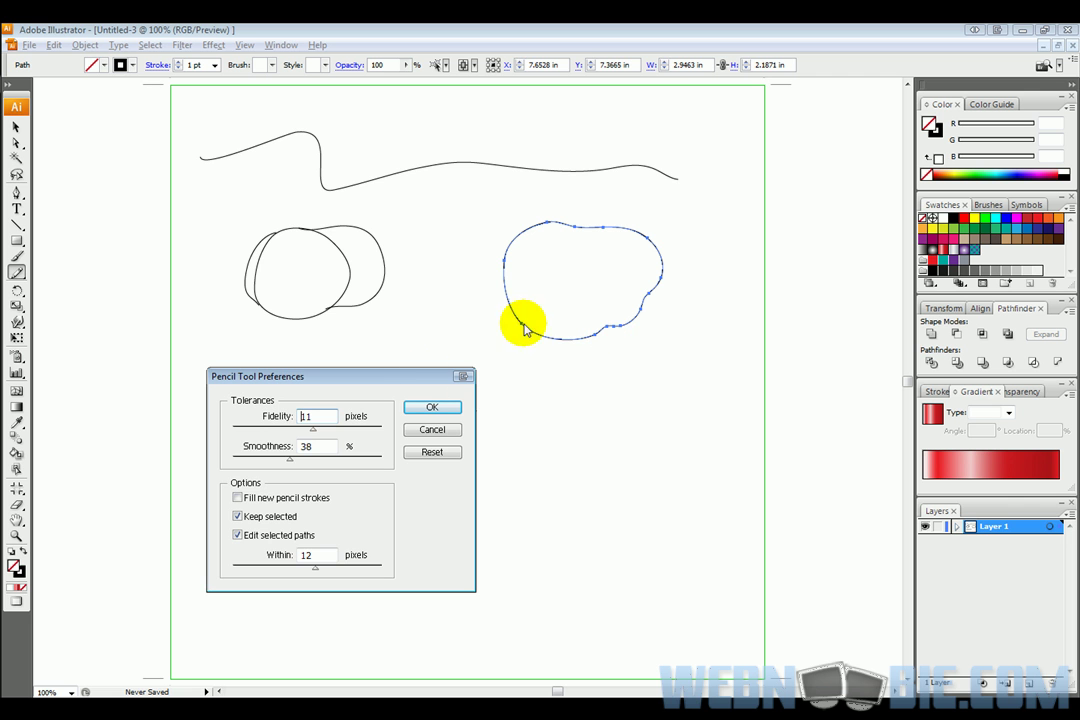
# Step: Apply the pencil settings, draw two smooth ovals below the zigzag and blob, and retrace the blob's right side
pyautogui.click(422, 411)
pyautogui.moveTo(250, 391); pyautogui.dragTo(476, 409)
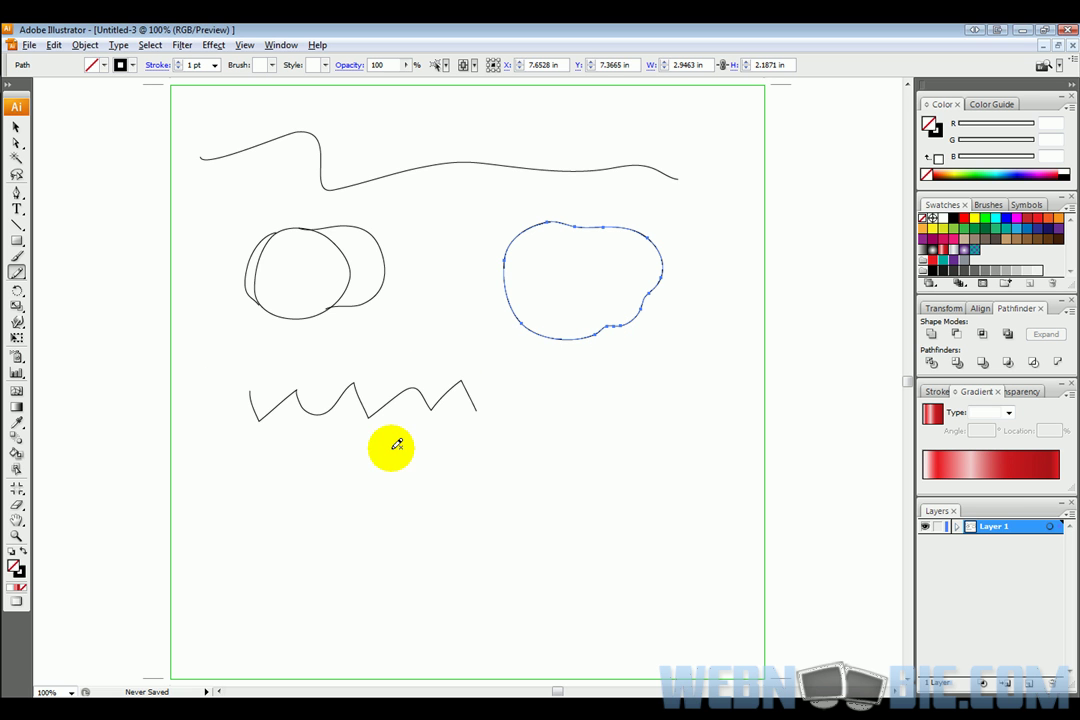
pyautogui.moveTo(390, 447)
pyautogui.mouseDown()
pyautogui.moveTo(449, 458)
pyautogui.moveTo(357, 525)
pyautogui.moveTo(376, 448)
pyautogui.moveTo(448, 489)
pyautogui.mouseUp()
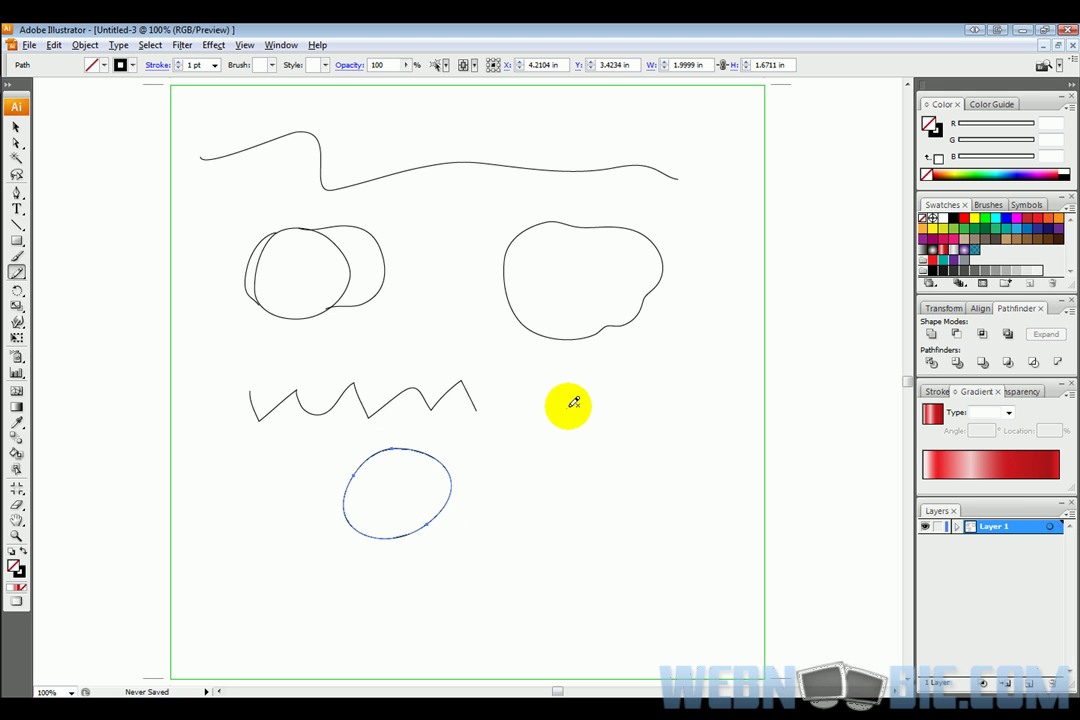
pyautogui.moveTo(573, 403)
pyautogui.mouseDown()
pyautogui.moveTo(598, 496)
pyautogui.moveTo(629, 454)
pyautogui.moveTo(577, 404)
pyautogui.mouseUp()
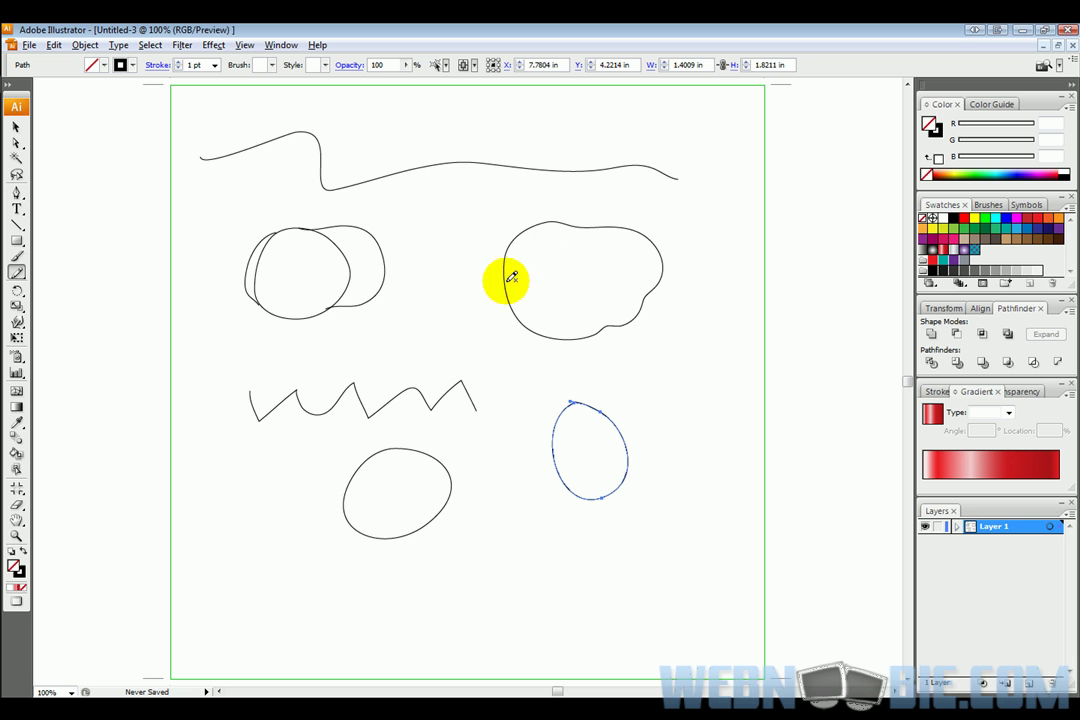
pyautogui.moveTo(648, 300)
pyautogui.mouseDown()
pyautogui.moveTo(641, 251)
pyautogui.moveTo(547, 232)
pyautogui.mouseUp()
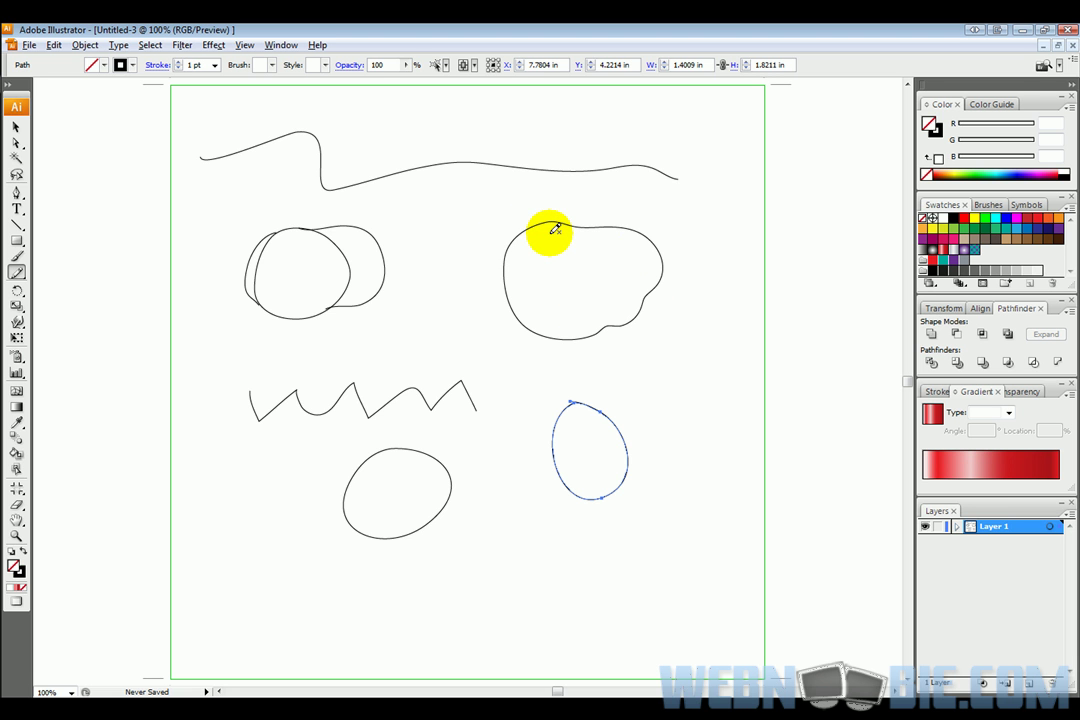